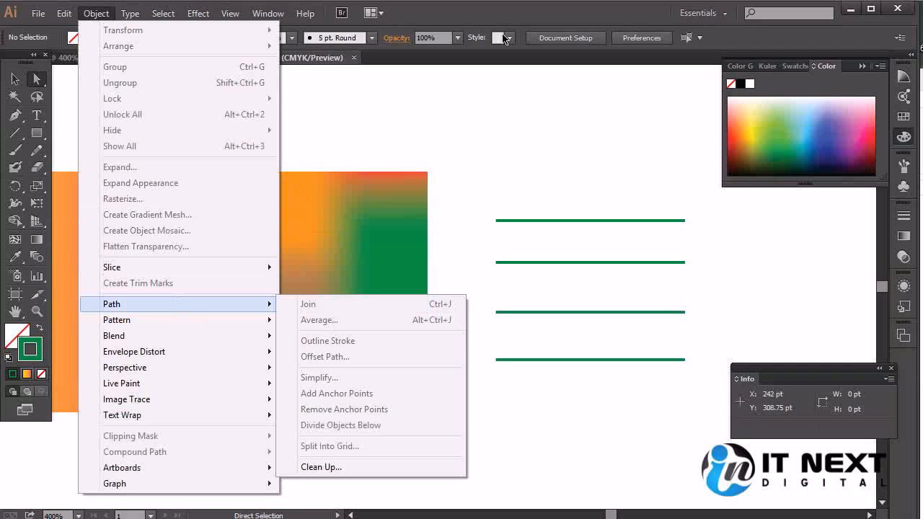
# - Draw a square about 31 pt wide above the green lines, with a light yellow fill and no stroke
pyautogui.click(41, 141)
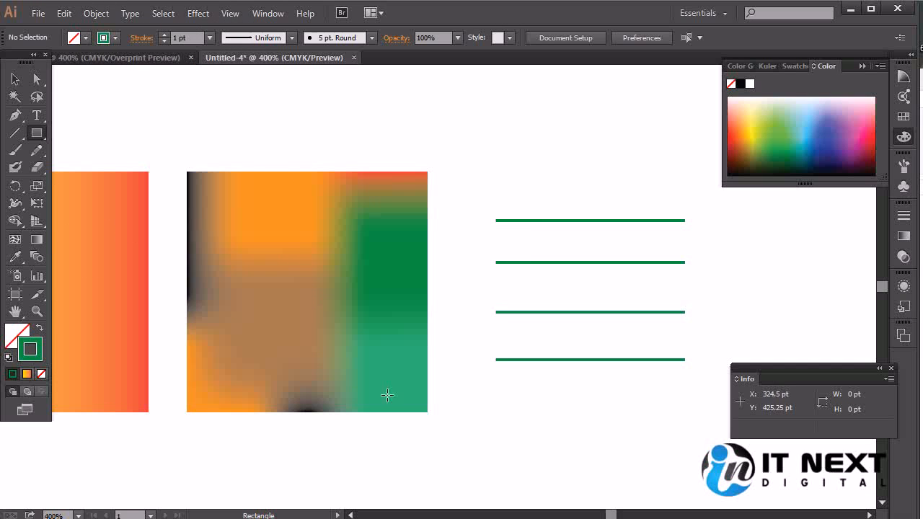
pyautogui.moveTo(495, 106)
pyautogui.mouseDown()
pyautogui.moveTo(564, 157)
pyautogui.moveTo(599, 158)
pyautogui.moveTo(586, 144)
pyautogui.mouseUp()
pyautogui.click(43, 376)
pyautogui.click(21, 331)
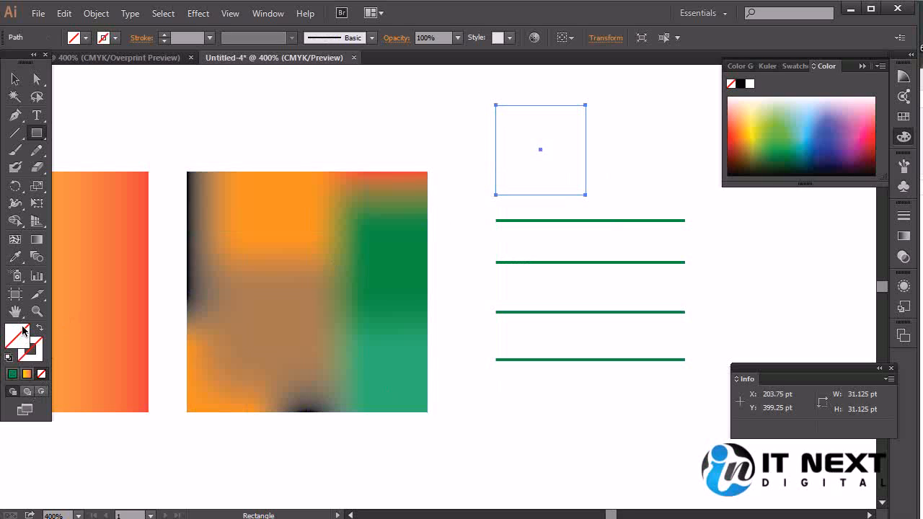
pyautogui.click(13, 375)
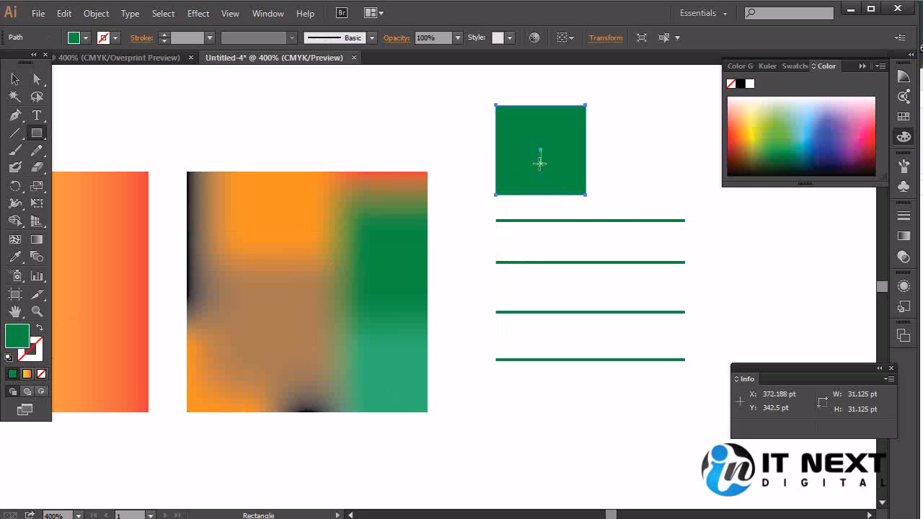
pyautogui.moveTo(789, 118); pyautogui.dragTo(753, 112)
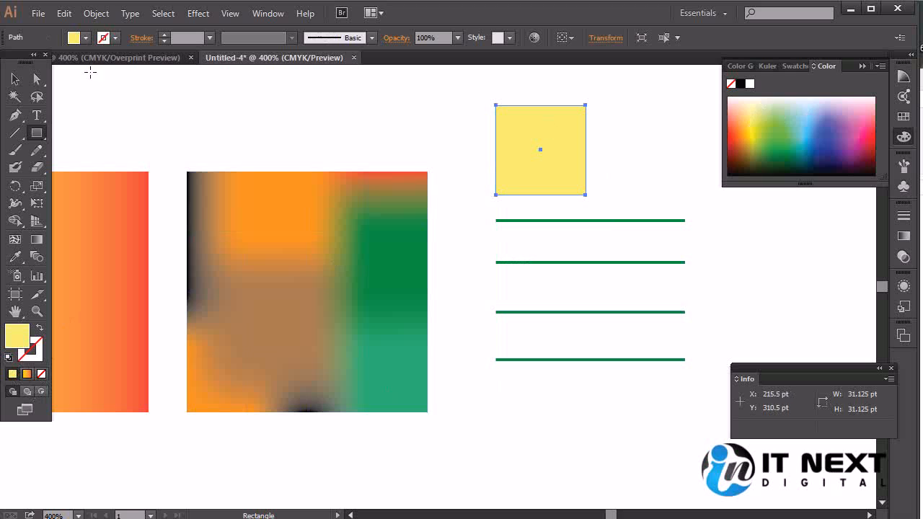
# - Try Outline Stroke on the yellow square while it has no stroke, and reselect the square
pyautogui.click(96, 14)
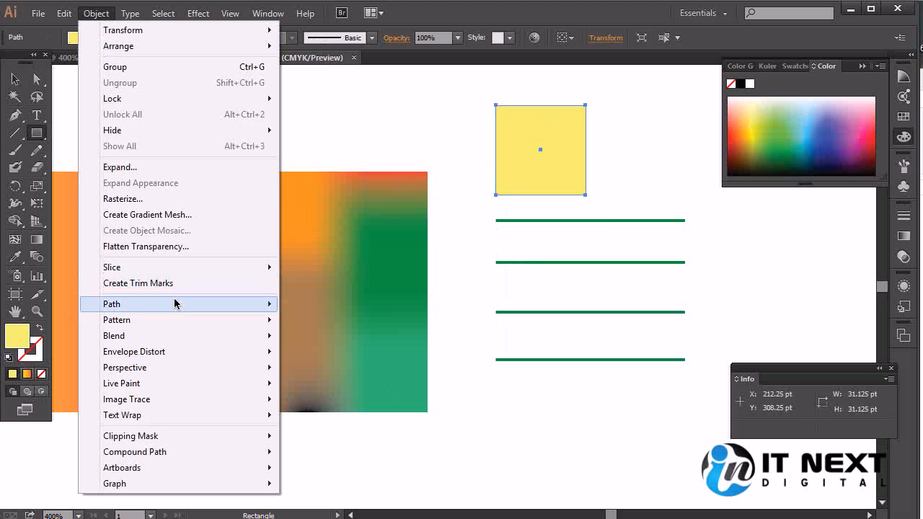
pyautogui.moveTo(174, 305)
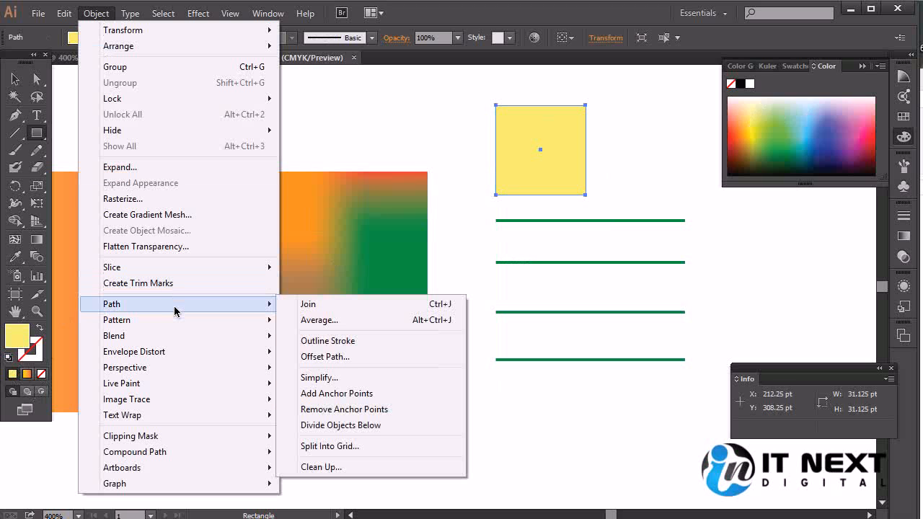
pyautogui.click(387, 340)
pyautogui.press('v')
pyautogui.click(665, 143)
pyautogui.click(554, 110)
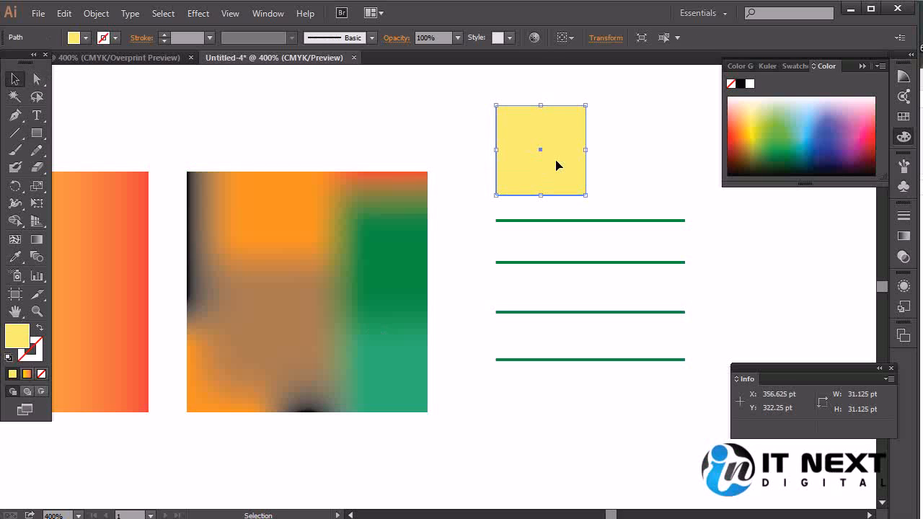
# - Give the yellow square a near-black stroke and convert that stroke into a shape with Outline Stroke
pyautogui.press('x')
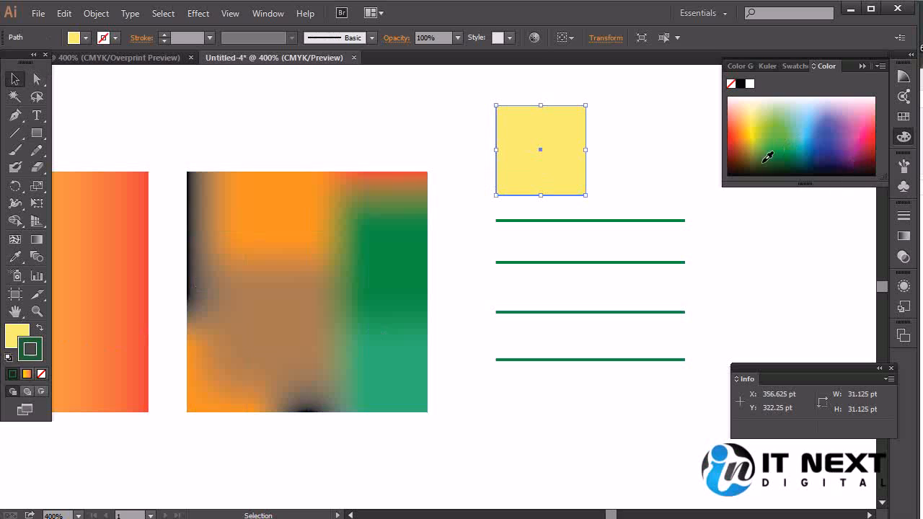
pyautogui.click(750, 174)
pyautogui.click(104, 22)
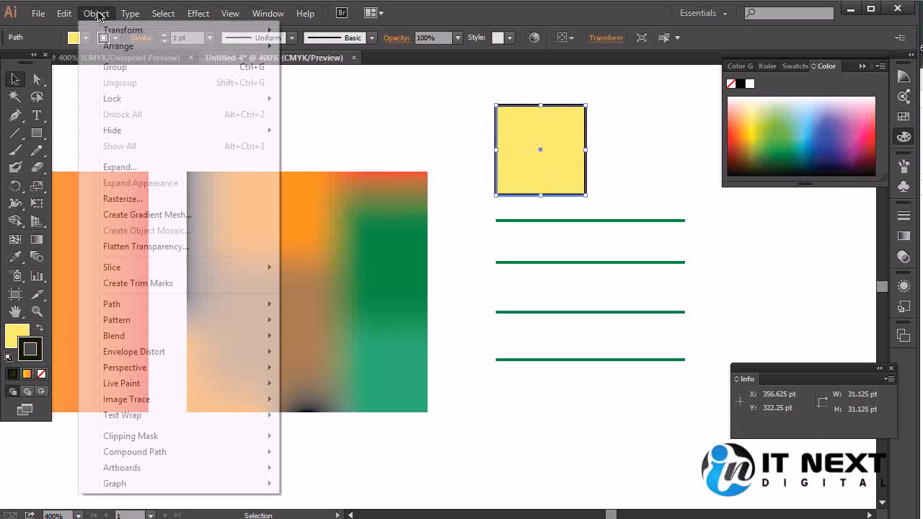
pyautogui.moveTo(202, 308)
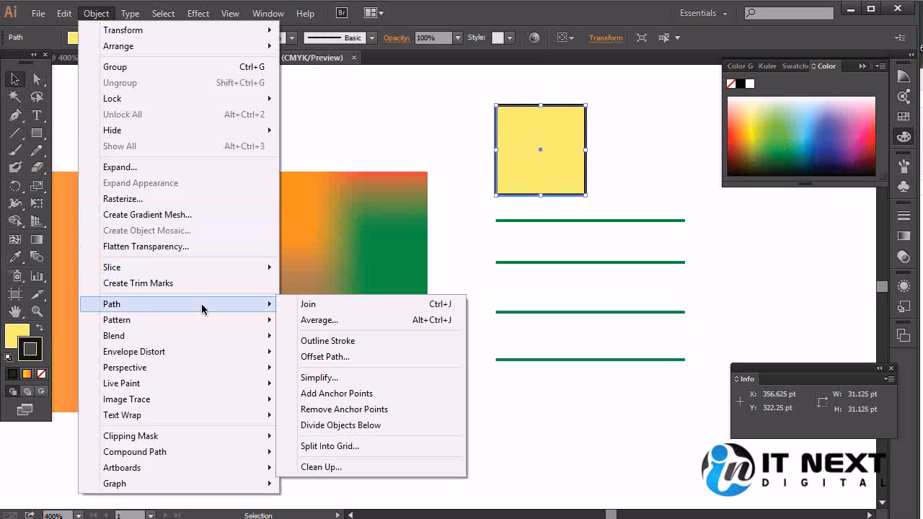
pyautogui.click(376, 343)
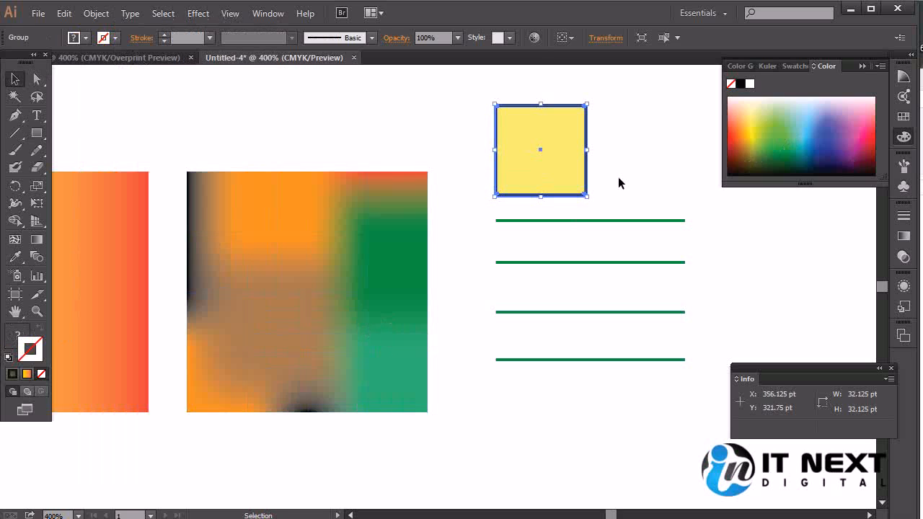
# - Examine the outlined square's selection and its group and contents entries in the Appearance settings
pyautogui.click(635, 161)
pyautogui.click(585, 193)
pyautogui.click(594, 168)
pyautogui.click(573, 172)
pyautogui.click(906, 284)
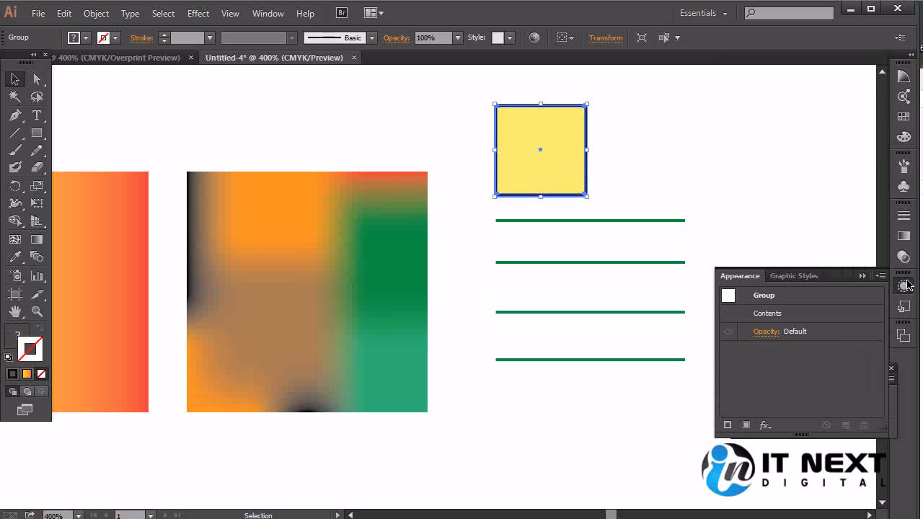
pyautogui.click(808, 318)
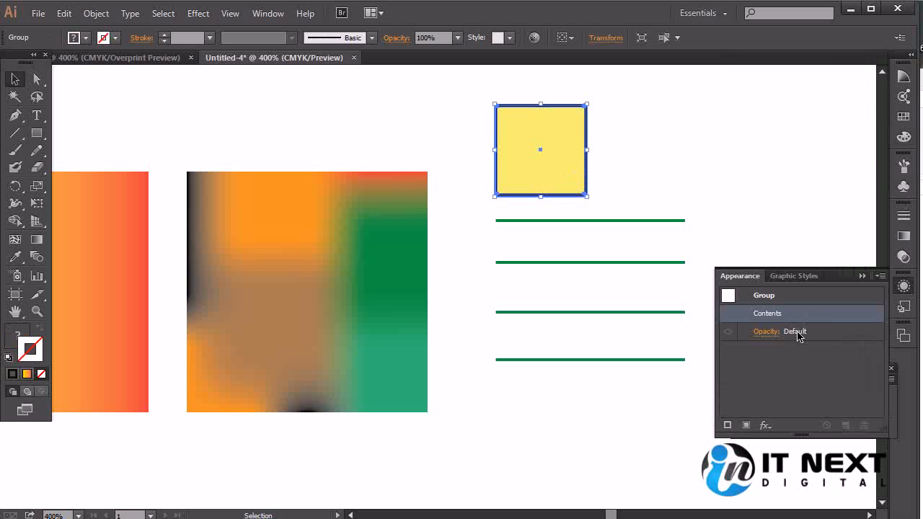
pyautogui.click(820, 335)
pyautogui.click(814, 318)
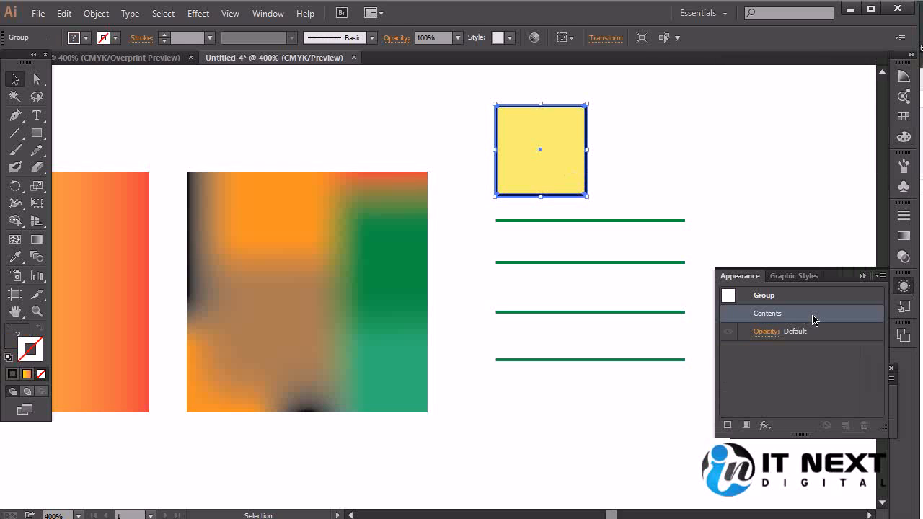
pyautogui.click(612, 209)
pyautogui.click(567, 176)
pyautogui.click(769, 296)
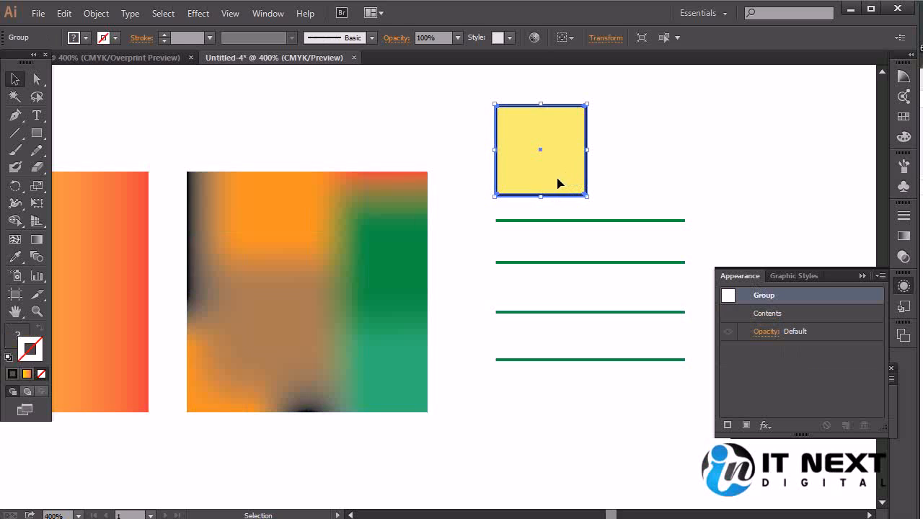
# - Select the yellow fill shape inside the group and remove the outlined stroke around it
pyautogui.press('a')
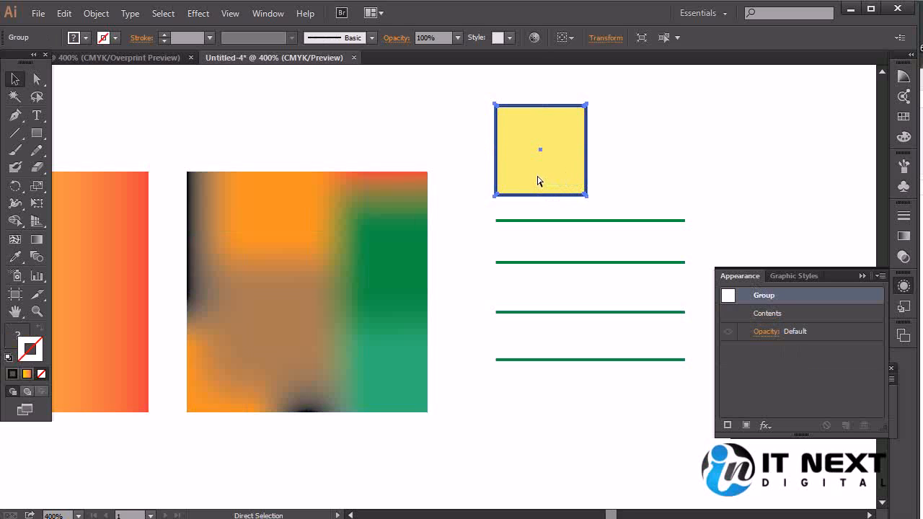
pyautogui.click(537, 180)
pyautogui.press('v')
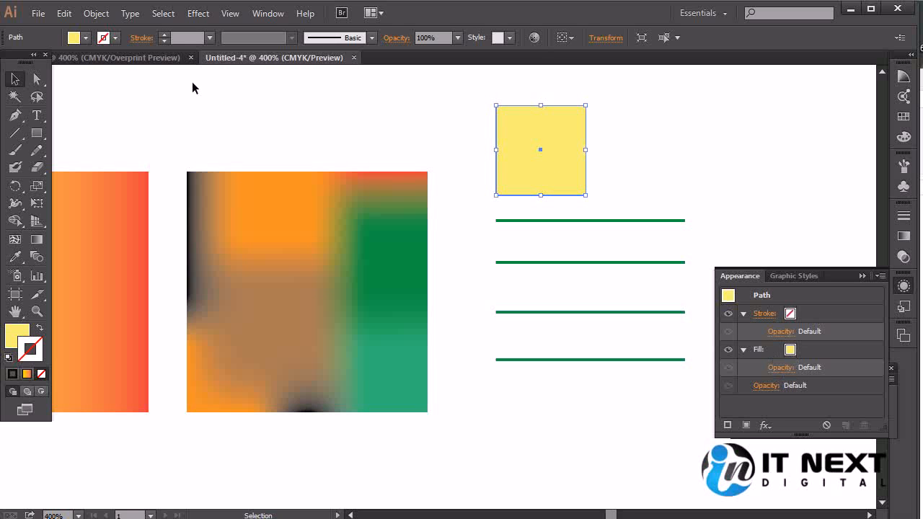
# - Apply a dark brown swatch to the stroke of the yellow square
pyautogui.click(639, 164)
pyautogui.click(547, 160)
pyautogui.click(904, 119)
pyautogui.click(863, 102)
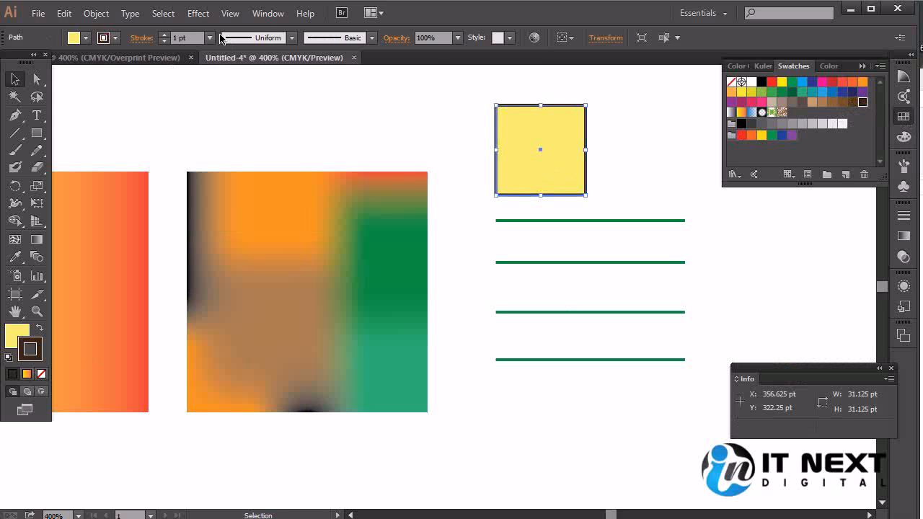
# - Start Offset Path on the yellow square with the preview turned on, keeping the artwork uncovered
pyautogui.click(96, 13)
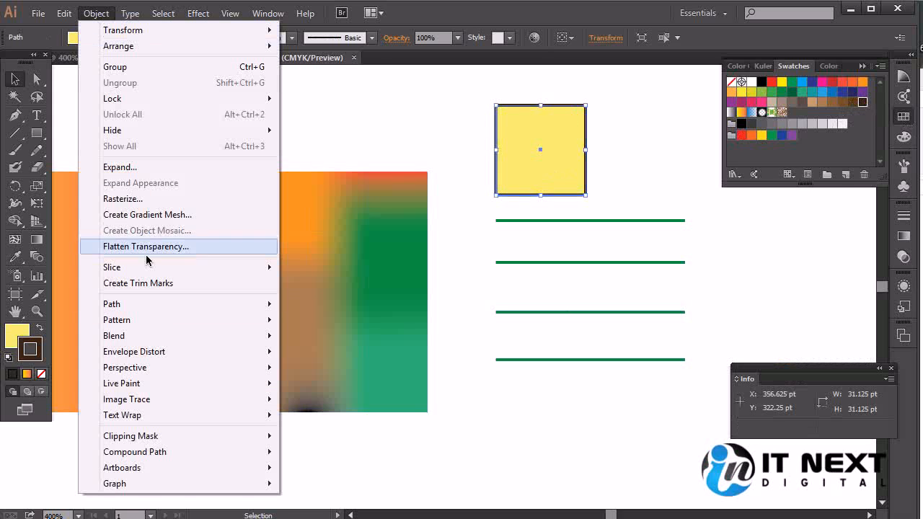
pyautogui.moveTo(171, 305)
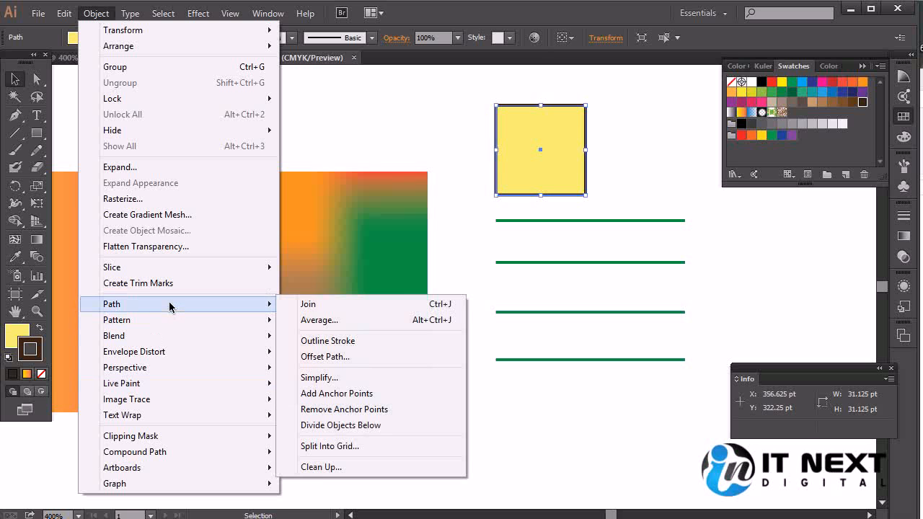
pyautogui.click(368, 356)
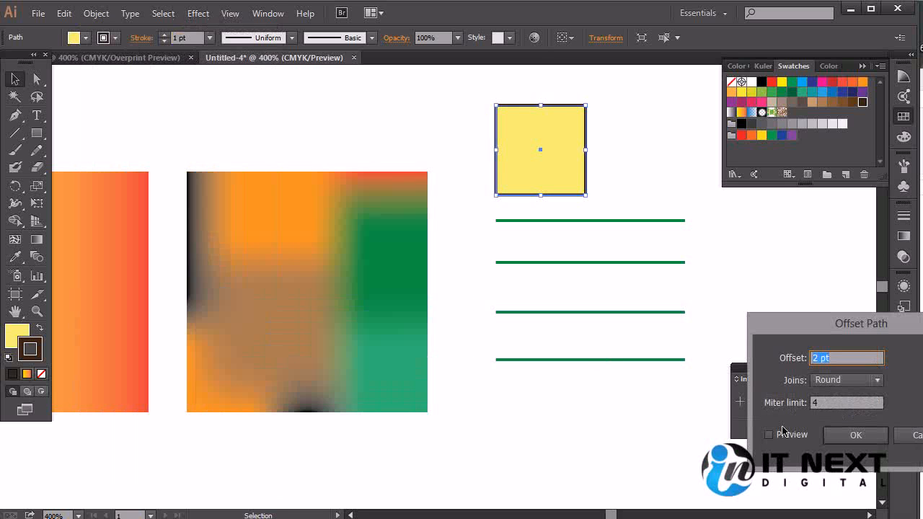
pyautogui.click(769, 434)
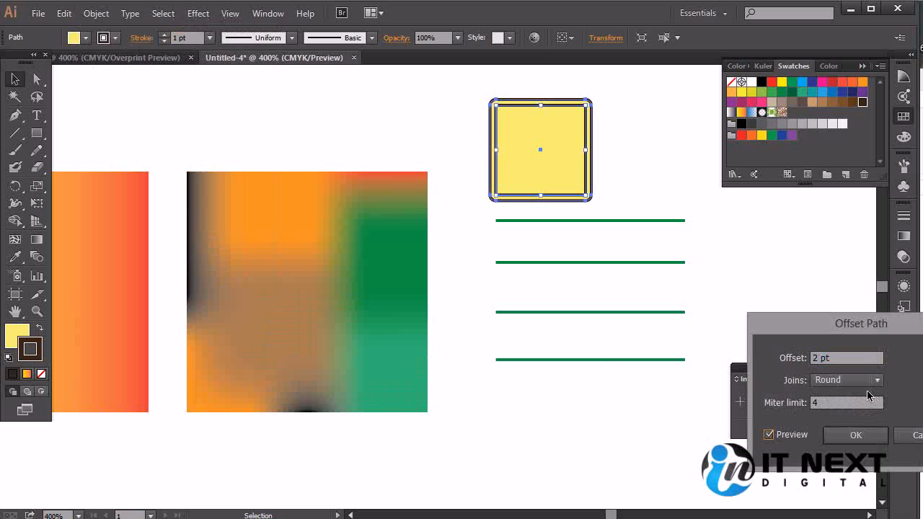
pyautogui.moveTo(825, 324); pyautogui.dragTo(714, 281)
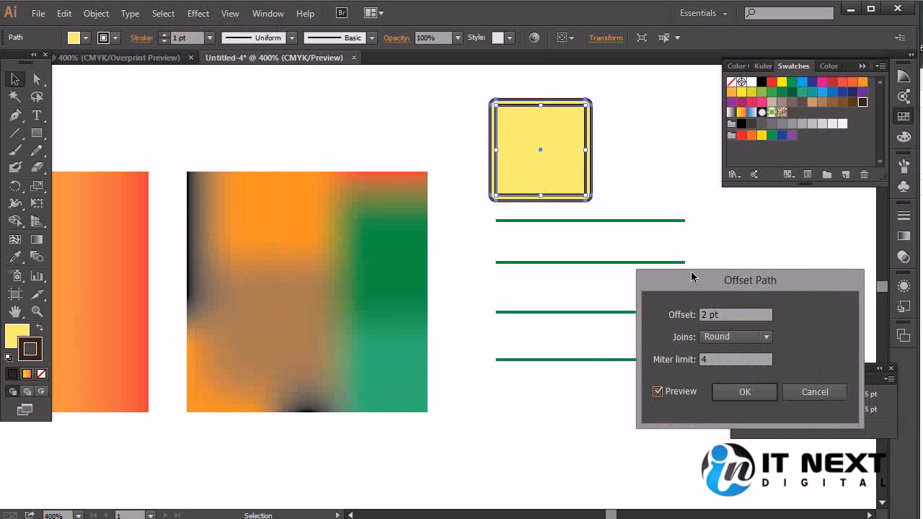
# - Try Bevel joins on the previewed offset, and set the joins back to Round
pyautogui.click(765, 336)
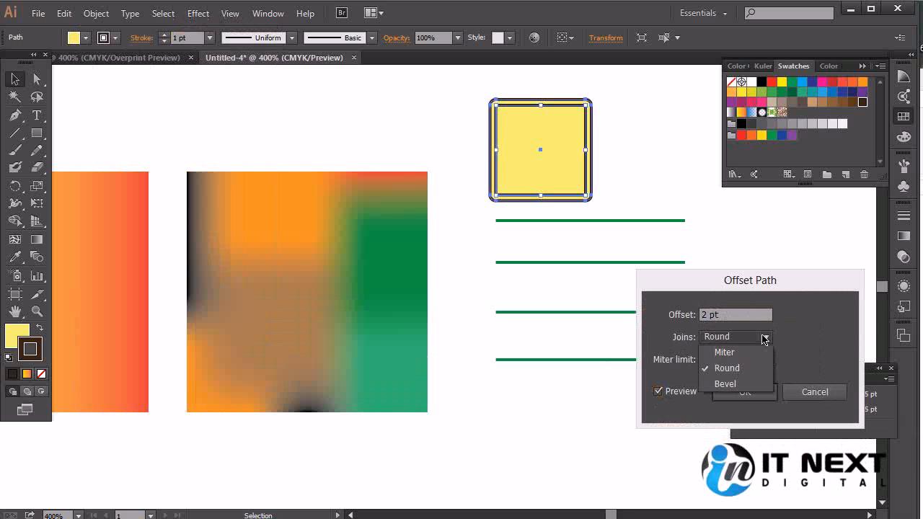
pyautogui.click(729, 383)
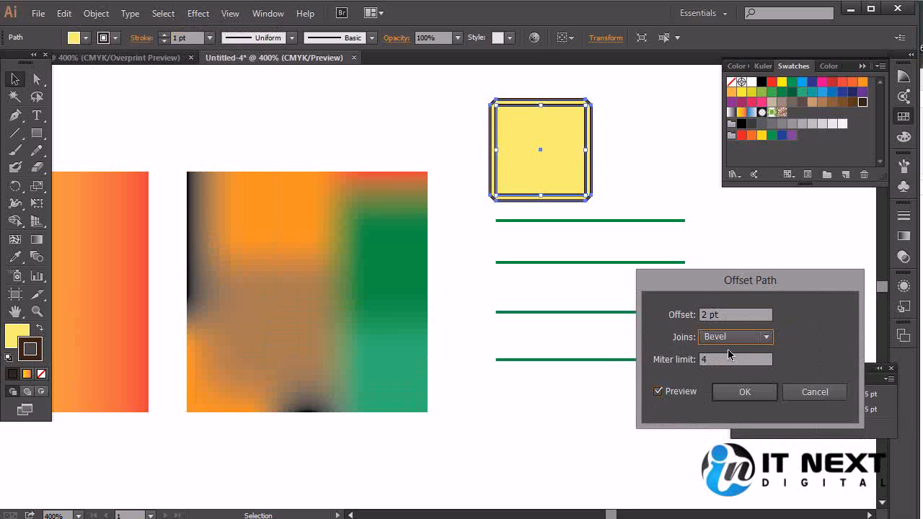
pyautogui.click(728, 338)
pyautogui.click(729, 365)
# - Try an outward offset of 9 pt in the preview, and reduce it to 6 pt
pyautogui.hotkey('shift', 'Tab')
pyautogui.press('Up')
pyautogui.press('Up')
pyautogui.press('Up')
pyautogui.press('Up')
pyautogui.press('Up')
pyautogui.press('Up')
pyautogui.press('Up')
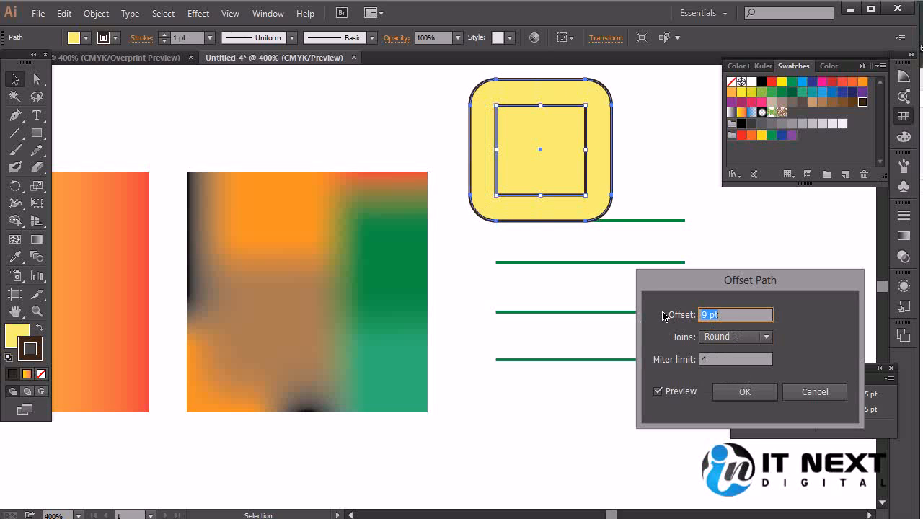
pyautogui.press('Down')
pyautogui.press('Down')
pyautogui.press('Down')
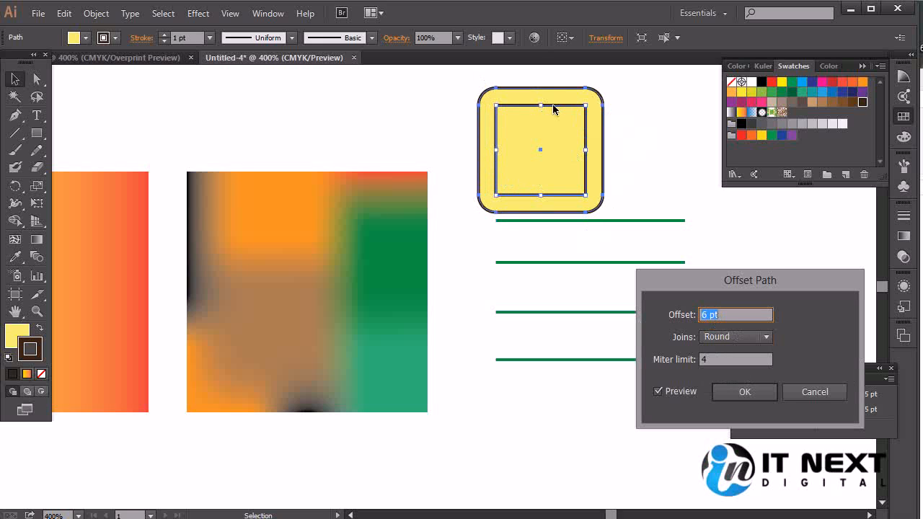
# - Try negative values in the preview to offset the square's path inward, ending at -5 pt
pyautogui.press('Down')
pyautogui.press('Down')
pyautogui.press('Down')
pyautogui.press('Down')
pyautogui.press('Down')
pyautogui.press('Down')
pyautogui.press('Down')
pyautogui.press('Down')
pyautogui.press('Down')
pyautogui.press('Down')
pyautogui.press('Down')
pyautogui.press('Down')
pyautogui.press('Down')
pyautogui.press('Down')
pyautogui.press('Up')
pyautogui.press('Up')
pyautogui.press('Up')
pyautogui.press('Up')
pyautogui.press('Up')
pyautogui.press('Up')
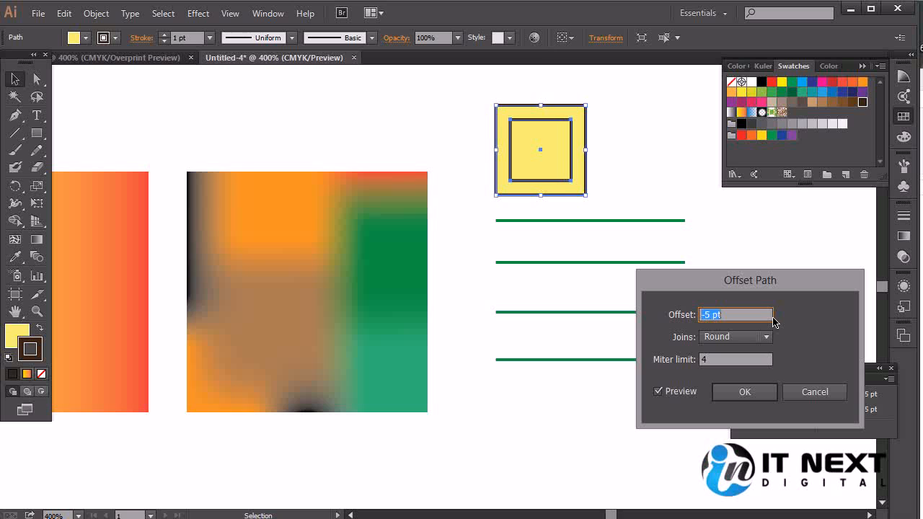
# - Set the path offset to 4 pt and compare the artwork with the preview off and on
pyautogui.press('Up')
pyautogui.press('Up')
pyautogui.press('Up')
pyautogui.press('Up')
pyautogui.press('Up')
pyautogui.press('Up')
pyautogui.press('Up')
pyautogui.press('Up')
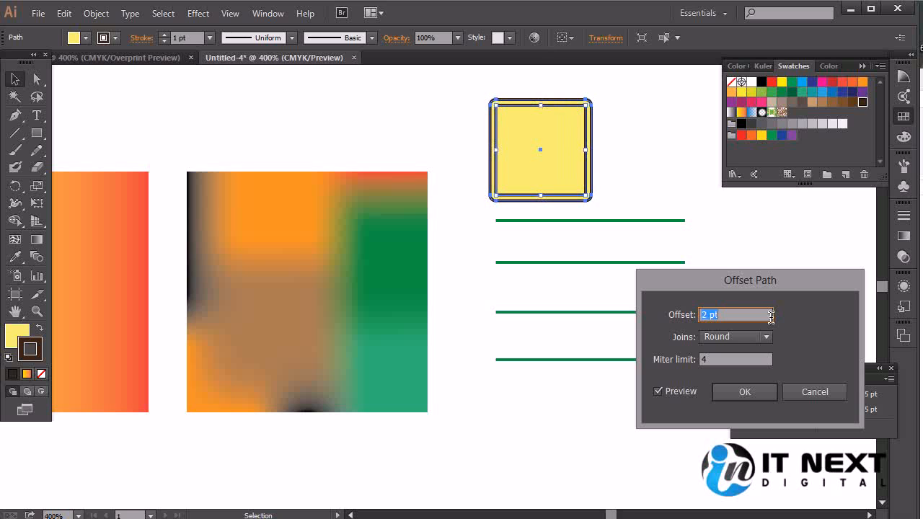
pyautogui.press('Down')
pyautogui.press('Down')
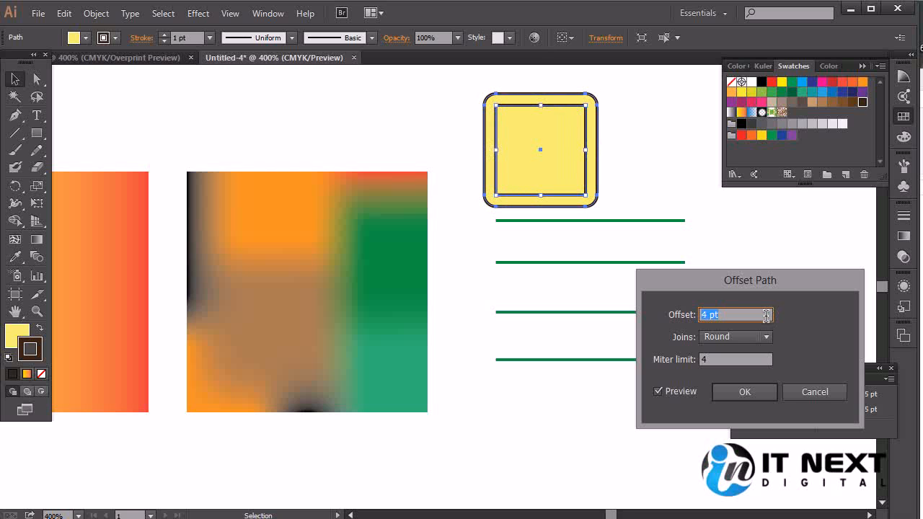
pyautogui.click(657, 390)
pyautogui.click(656, 391)
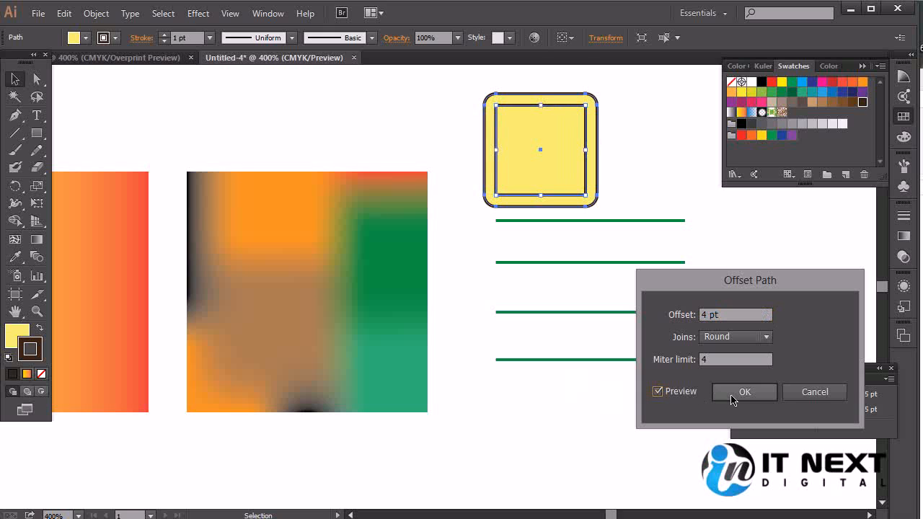
# - Preview the 4 pt offset with Miter joins and with Bevel joins
pyautogui.click(736, 337)
pyautogui.click(740, 353)
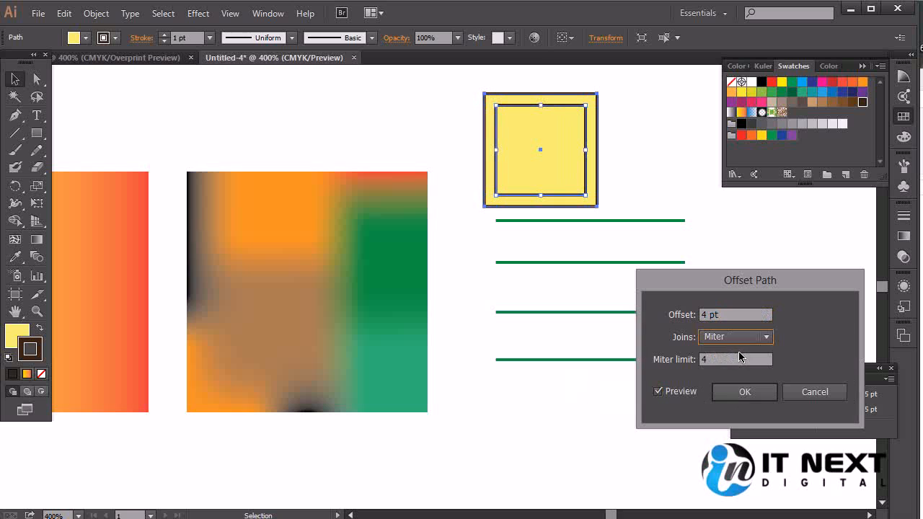
pyautogui.click(735, 336)
pyautogui.click(739, 383)
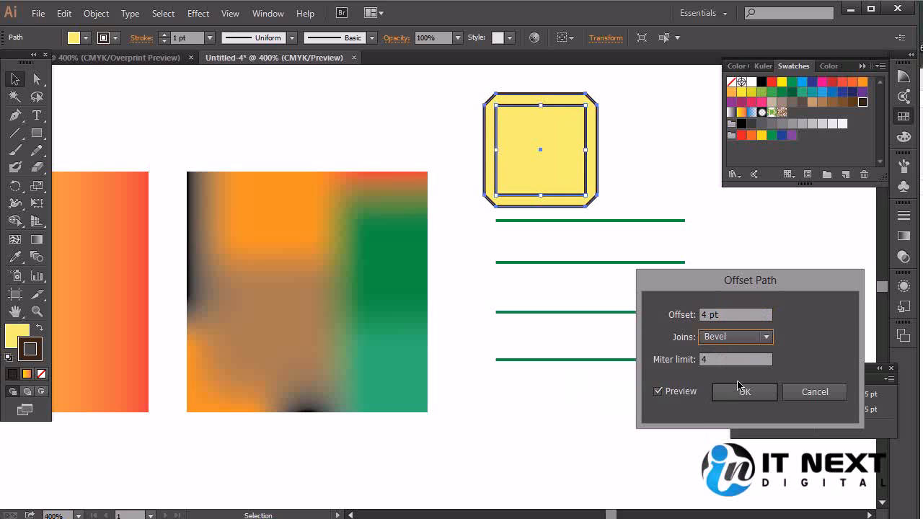
# - Set the joins to Round, apply the offset to the yellow square, and leave everything deselected
pyautogui.click(736, 336)
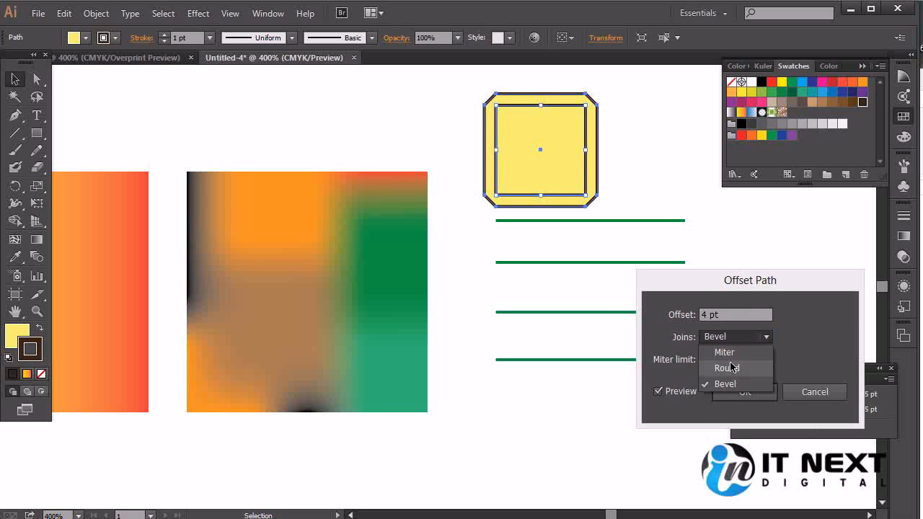
pyautogui.click(732, 367)
pyautogui.click(755, 398)
pyautogui.click(651, 173)
pyautogui.click(570, 177)
pyautogui.click(644, 138)
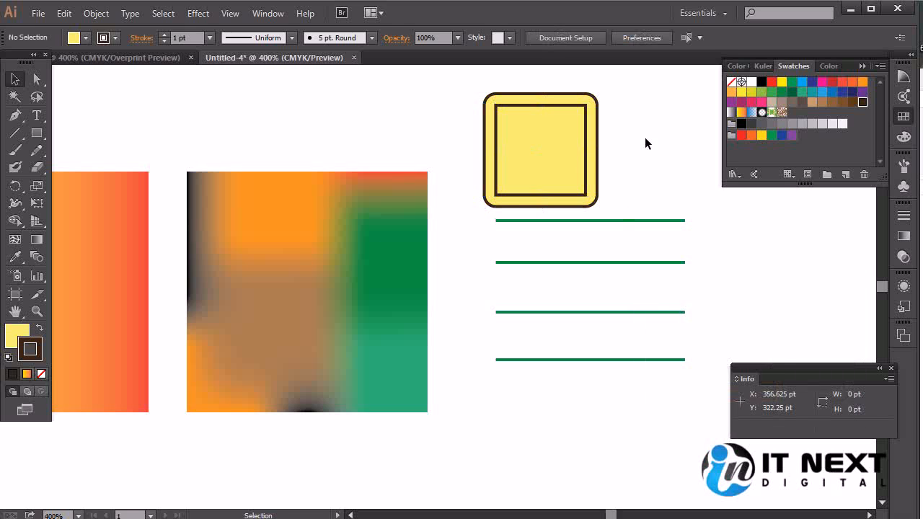
# - Move the outer rounded square off the inner square, undo the move, and deselect it
pyautogui.moveTo(595, 165); pyautogui.dragTo(651, 210)
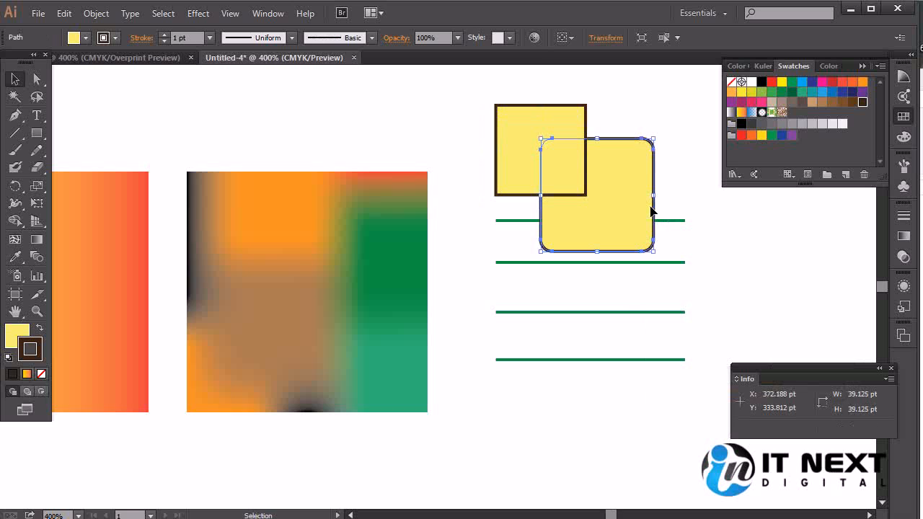
pyautogui.hotkey('ctrl', 'z')
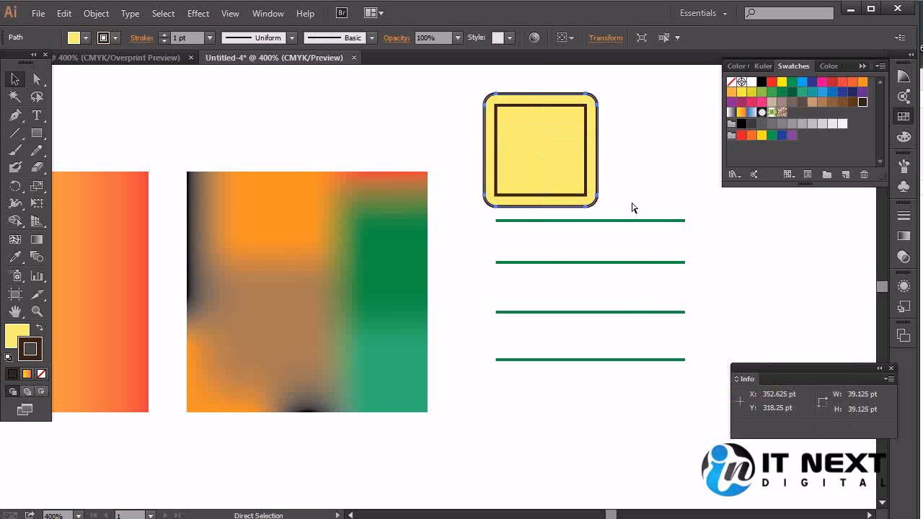
pyautogui.click(663, 153)
# - Expand the fill and stroke of both the inner square and its rounded offset shape
pyautogui.moveTo(635, 86); pyautogui.dragTo(460, 215)
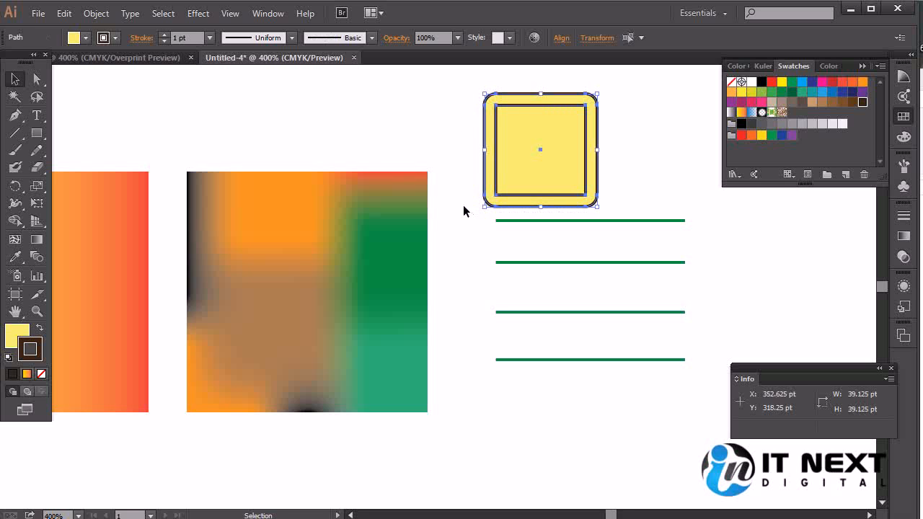
pyautogui.click(96, 13)
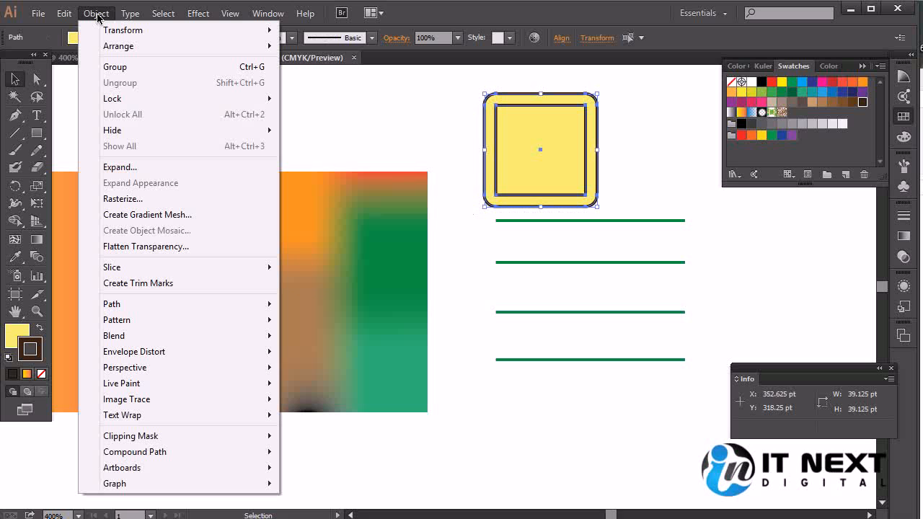
pyautogui.click(148, 166)
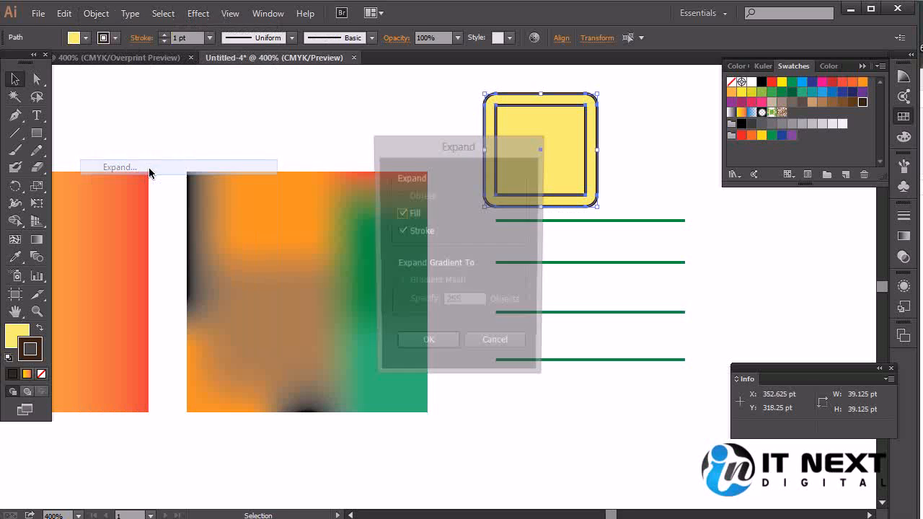
pyautogui.click(427, 347)
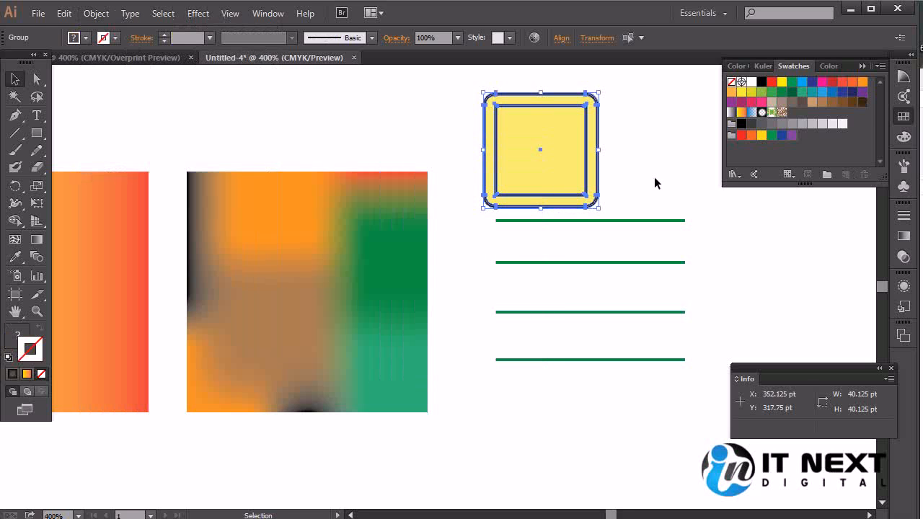
# - Try moving the expanded inner square aside, undo the move, and deselect everything
pyautogui.click(649, 155)
pyautogui.click(563, 151)
pyautogui.moveTo(562, 179); pyautogui.dragTo(632, 185)
pyautogui.hotkey('ctrl', 'z')
pyautogui.click(646, 180)
# - Merge the expanded inner square and the area around it into one yellow shape with the Shape Builder tool
pyautogui.moveTo(634, 94); pyautogui.dragTo(465, 216)
pyautogui.click(14, 221)
pyautogui.moveTo(557, 176); pyautogui.dragTo(493, 132)
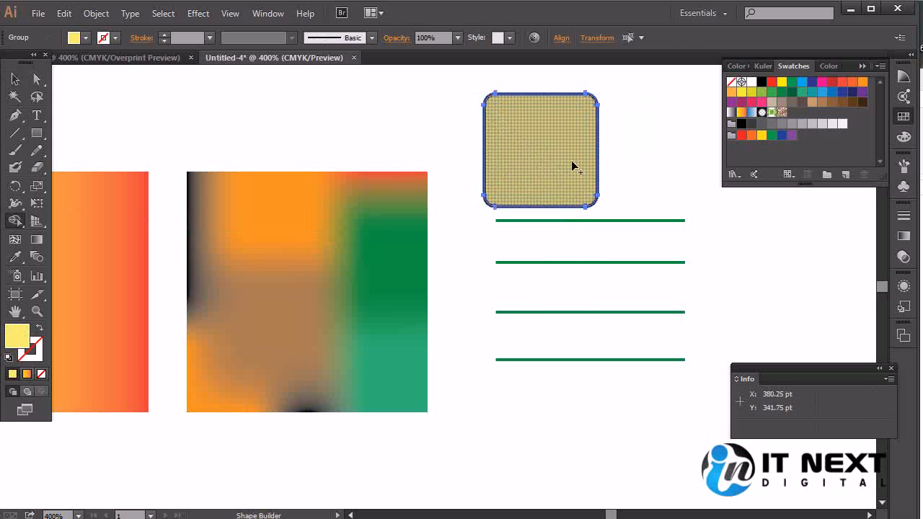
pyautogui.press('v')
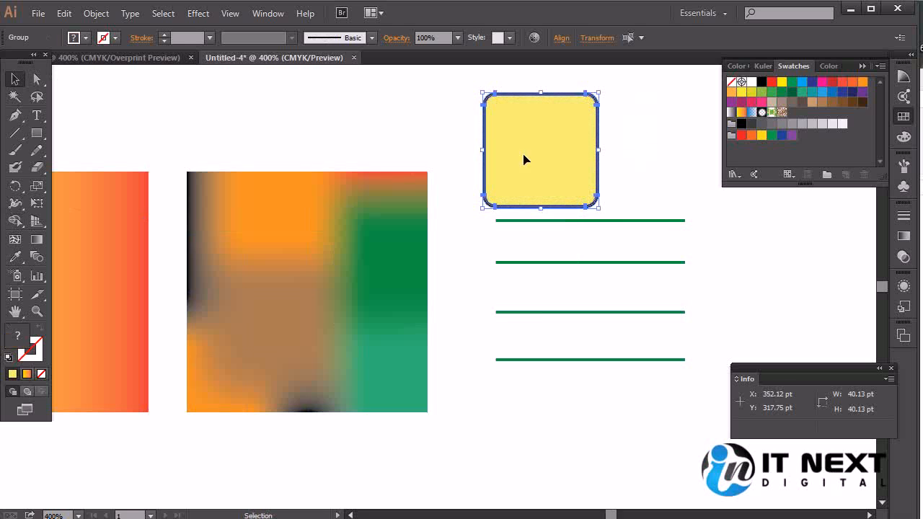
pyautogui.click(659, 173)
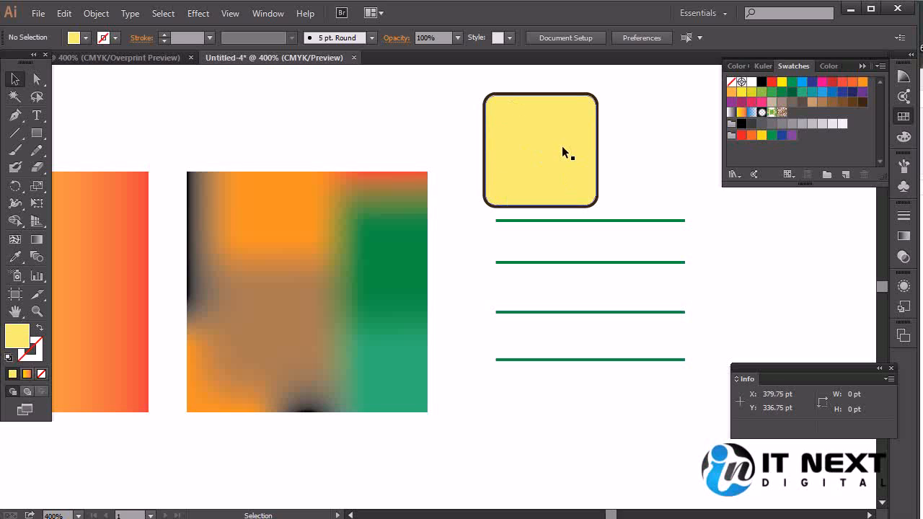
# - Give the merged yellow rounded square a green stroke picked from the colour spectrum
pyautogui.click(542, 126)
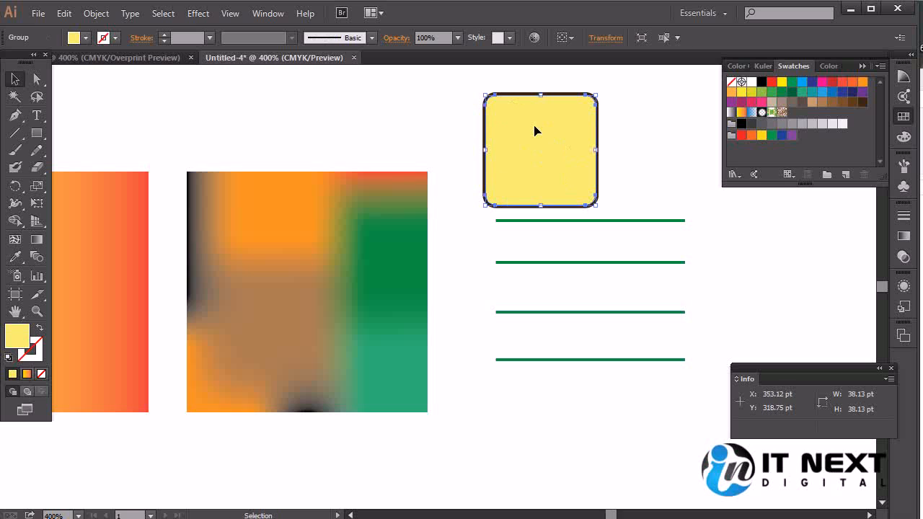
pyautogui.click(39, 355)
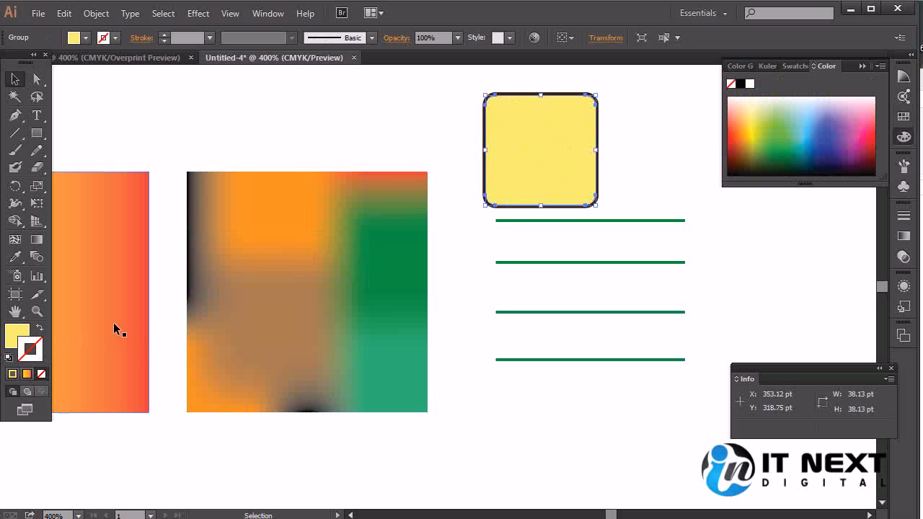
pyautogui.click(13, 373)
pyautogui.click(792, 134)
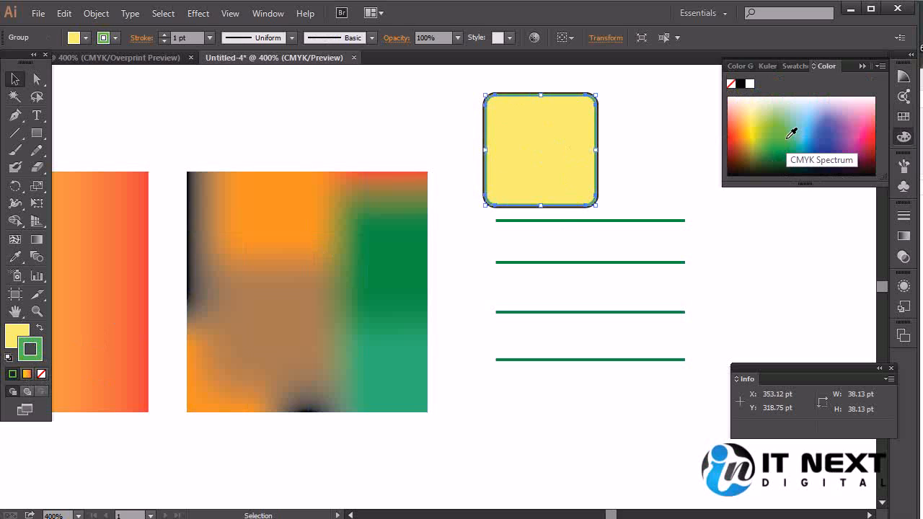
# - Preview a 4 pt path offset of the green-stroked rounded square with Miter joins
pyautogui.click(96, 13)
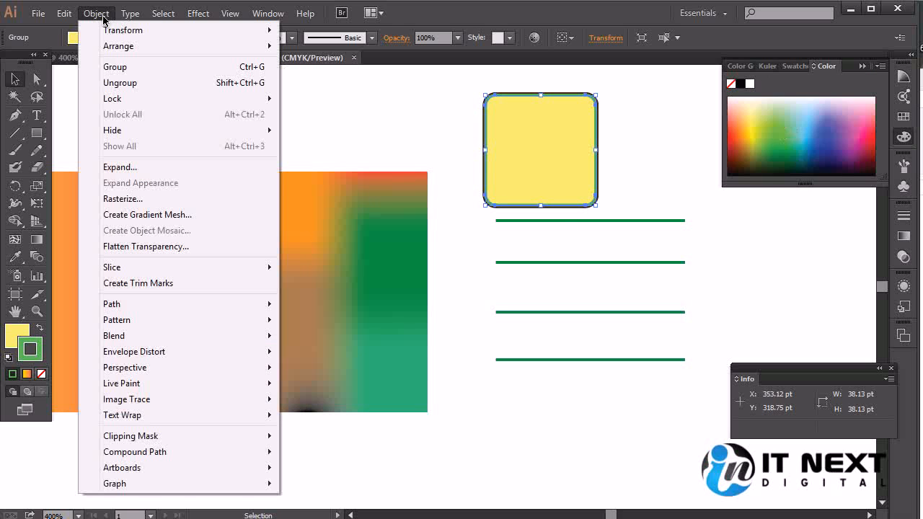
pyautogui.moveTo(138, 306)
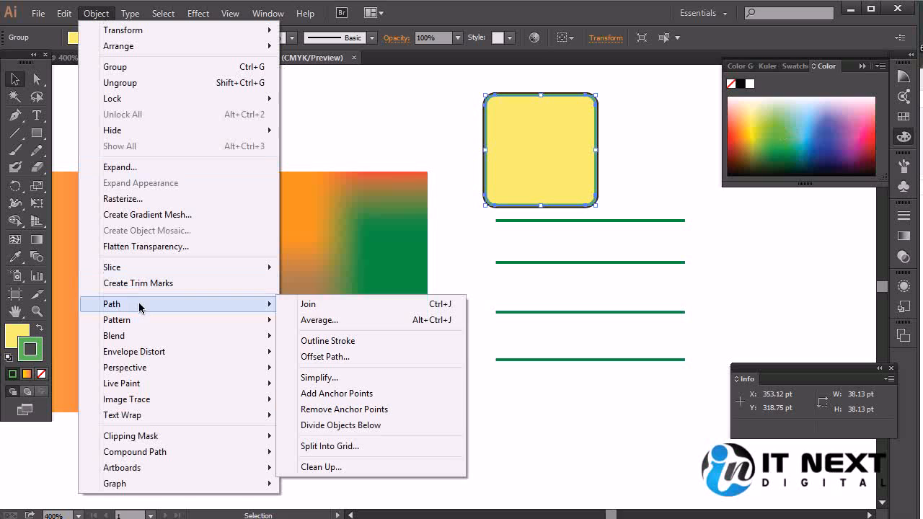
pyautogui.click(391, 354)
pyautogui.click(684, 396)
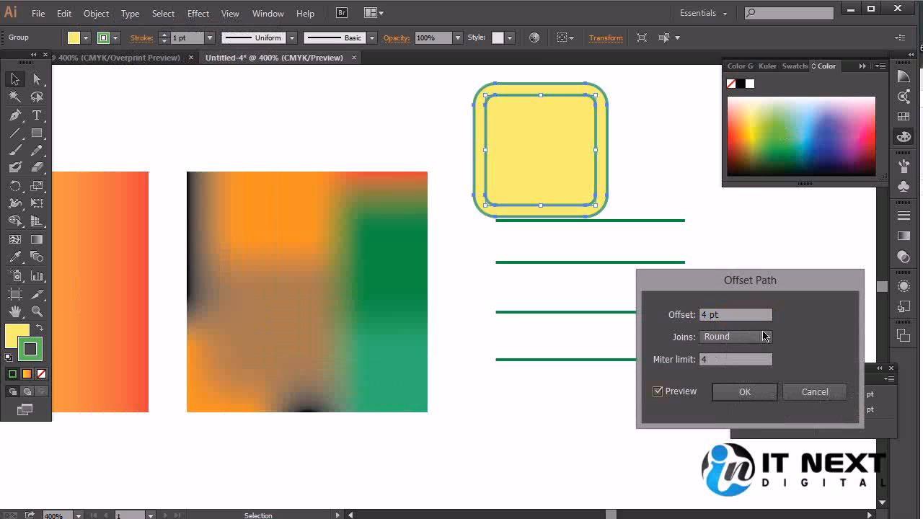
pyautogui.click(742, 337)
pyautogui.click(741, 352)
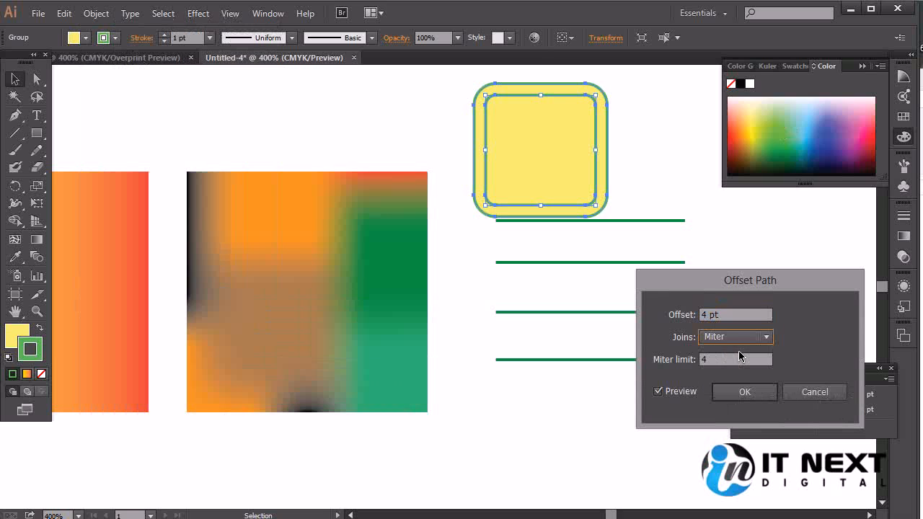
# - Raise the previewed path offset to 7 pt, and settle on 6 pt
pyautogui.click(650, 315)
pyautogui.press('Up')
pyautogui.press('Up')
pyautogui.press('Up')
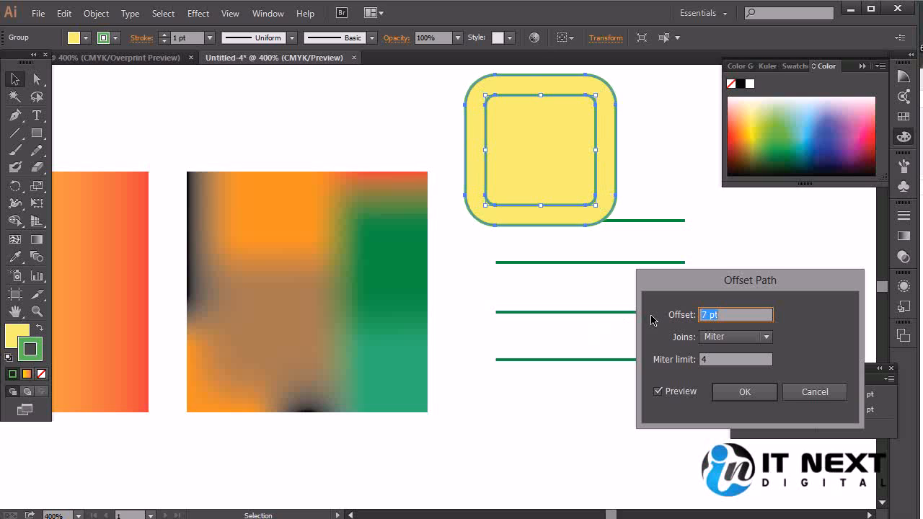
pyautogui.press('Down')
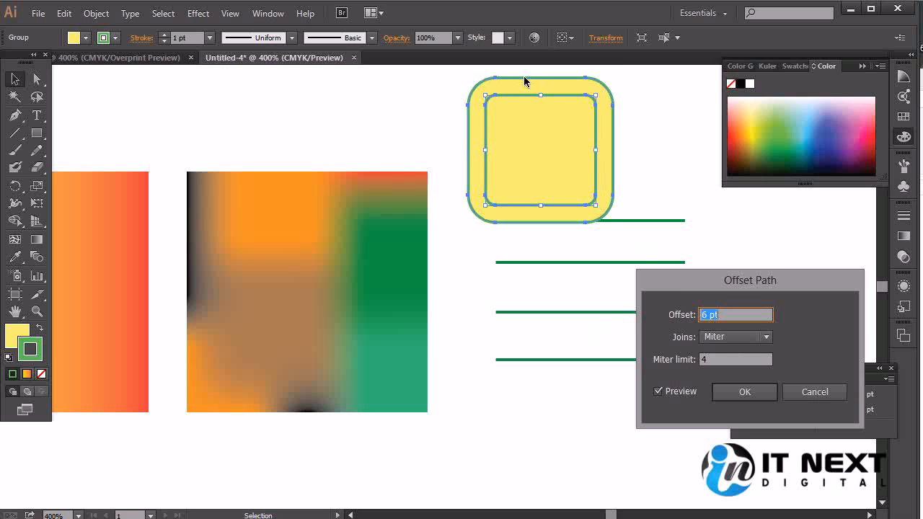
# - Set the joins to Bevel, compare the artwork with the preview off and on, and apply the 6 pt offset
pyautogui.click(761, 338)
pyautogui.click(748, 384)
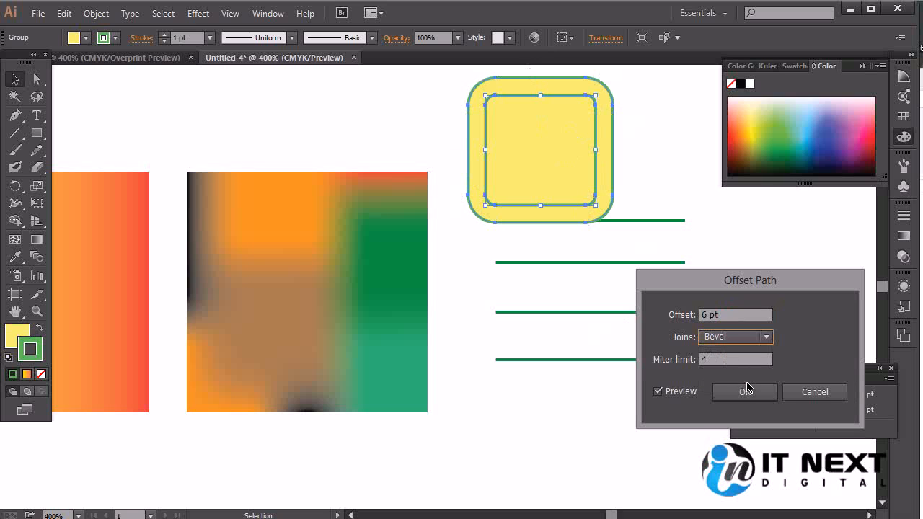
pyautogui.click(740, 315)
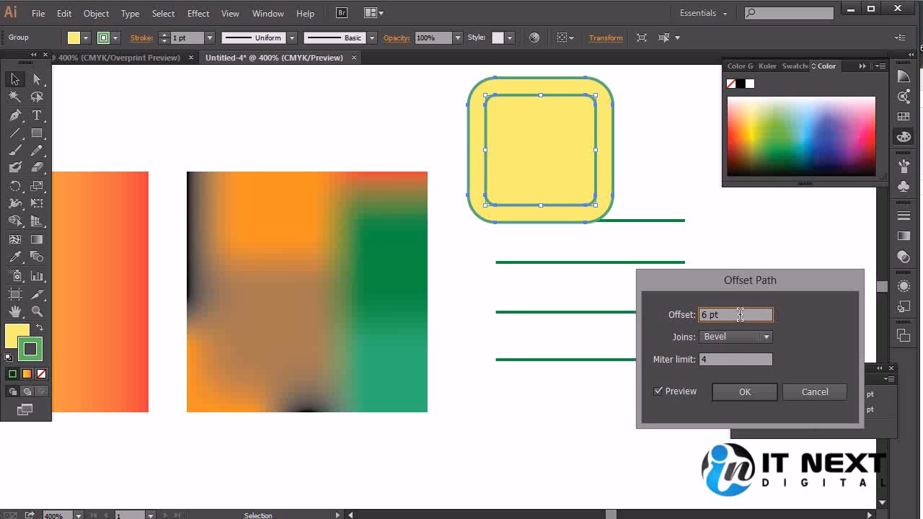
pyautogui.click(666, 396)
pyautogui.click(666, 397)
pyautogui.click(744, 392)
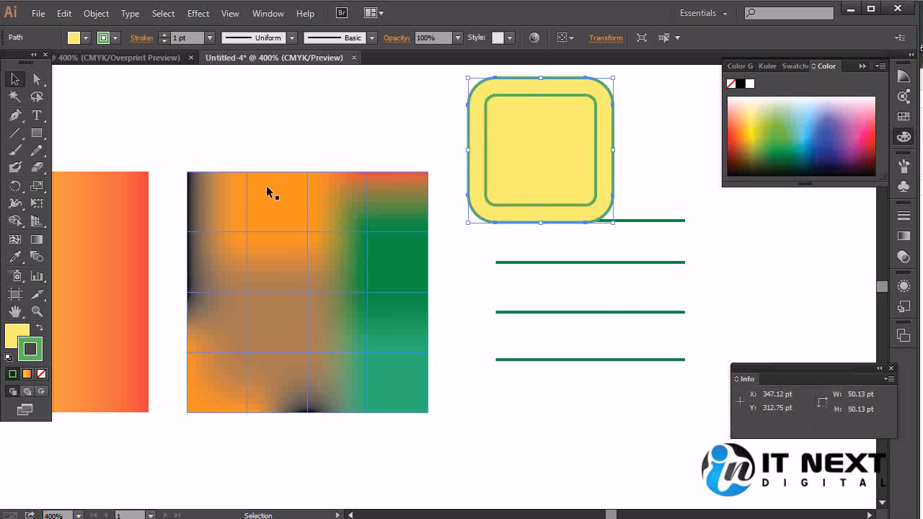
pyautogui.click(96, 13)
pyautogui.moveTo(165, 305)
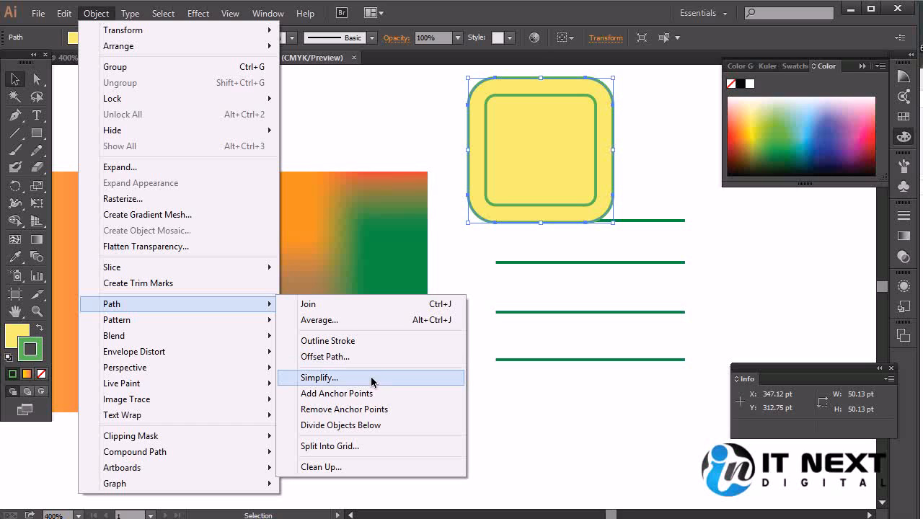
pyautogui.click(613, 16)
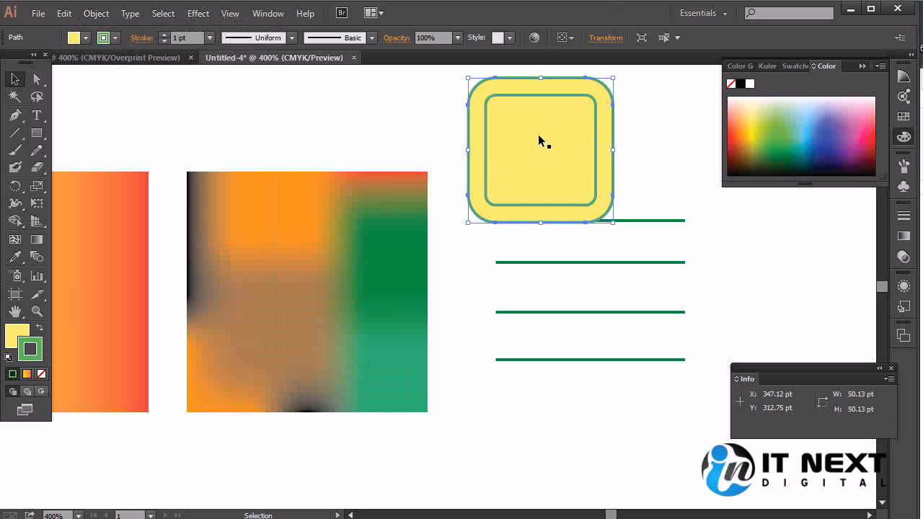